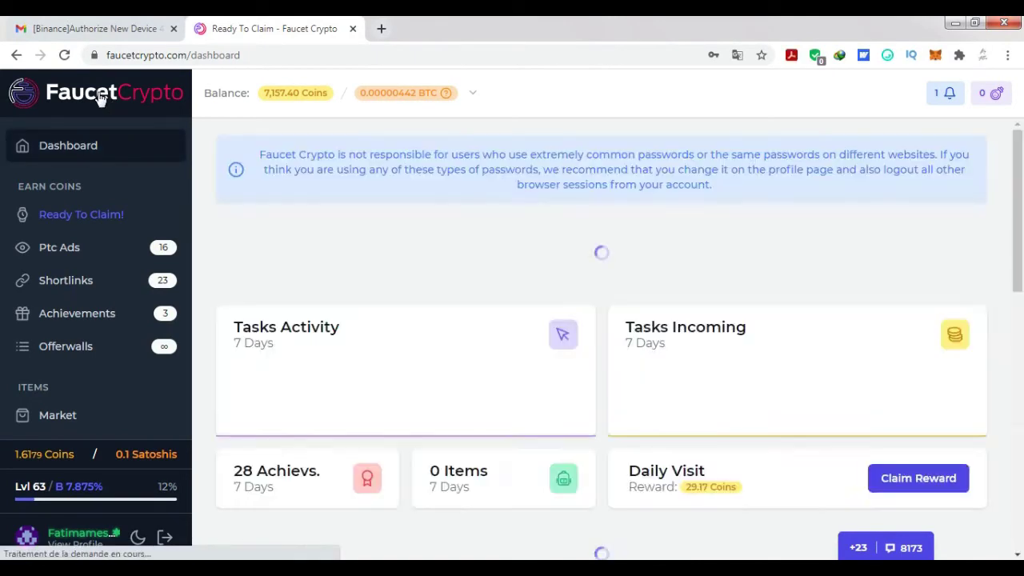
- Open the Ready To Claim faucet task from the dashboard and collect its reward
click(109, 97)
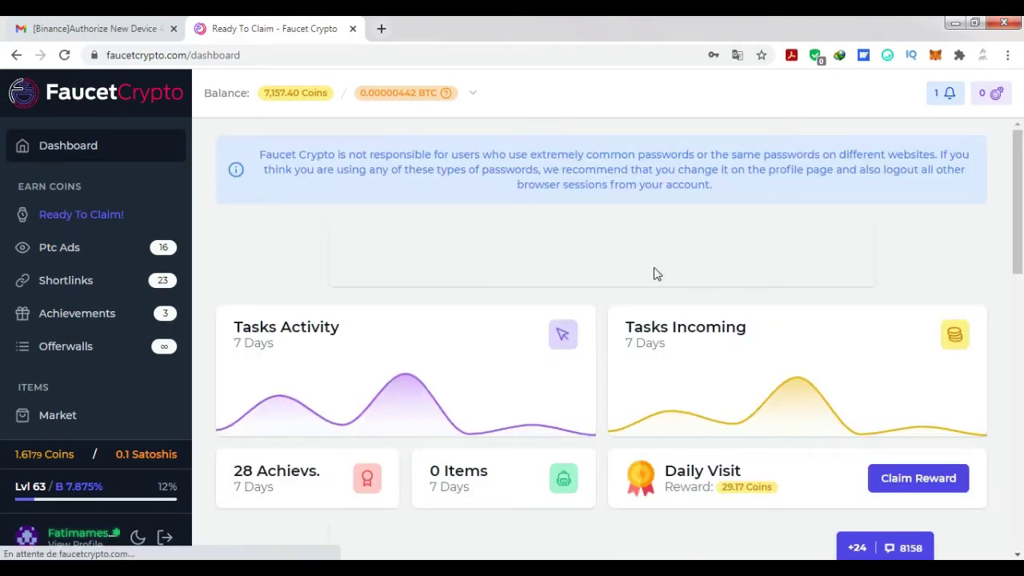
scroll(1019, 207, down, 7)
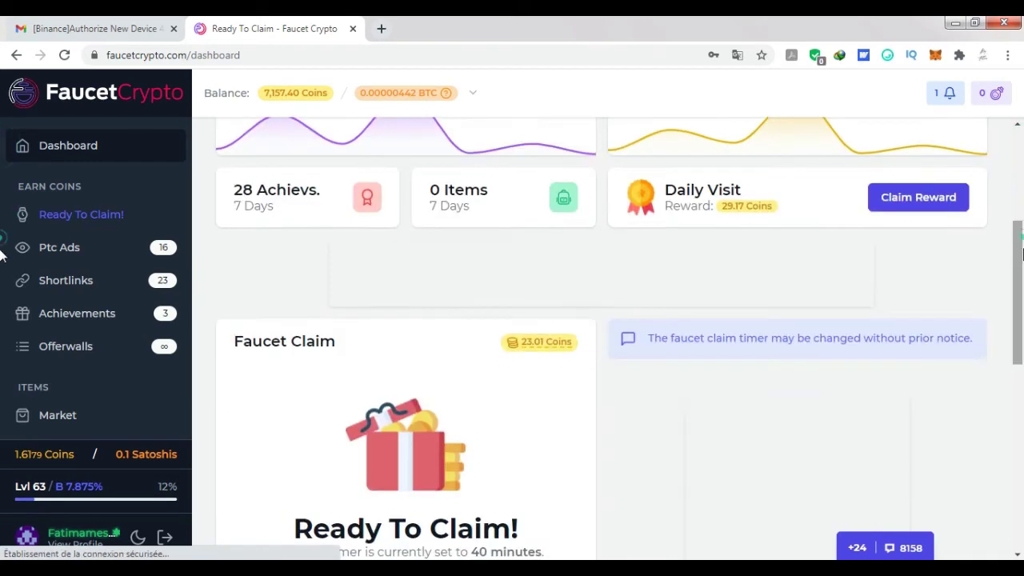
scroll(3, 369, up, 7)
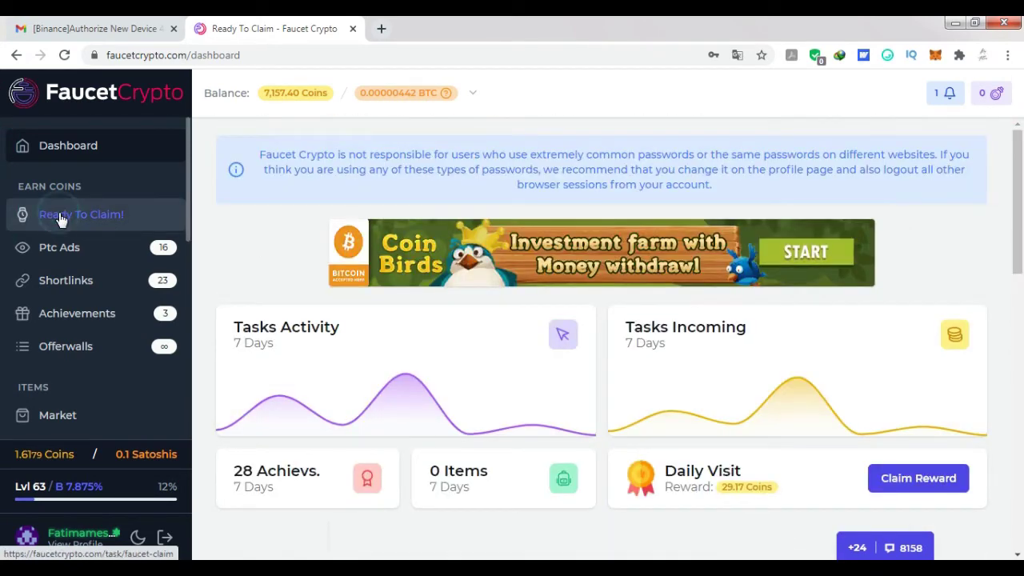
click(61, 217)
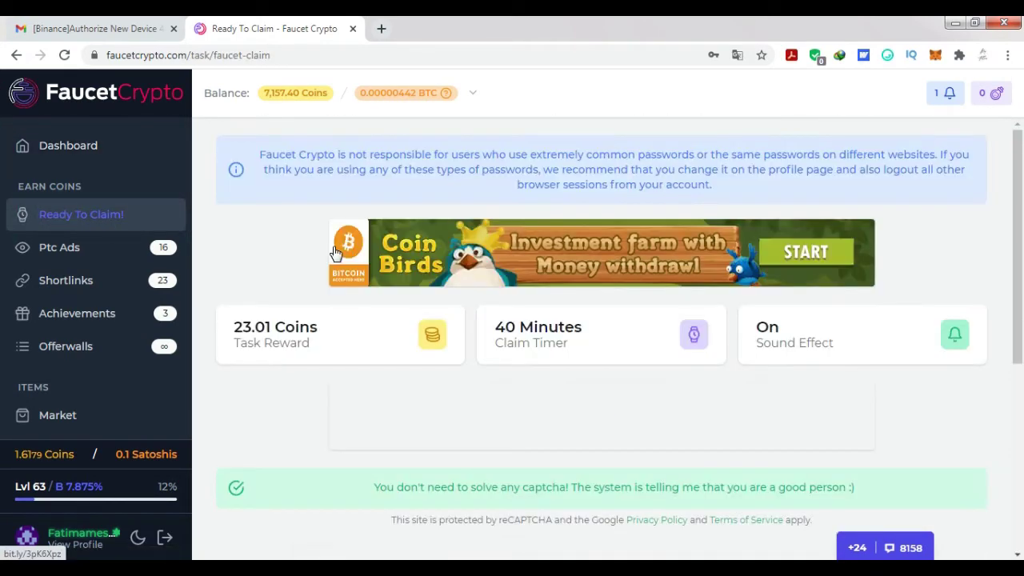
scroll(4, 258, down, 4)
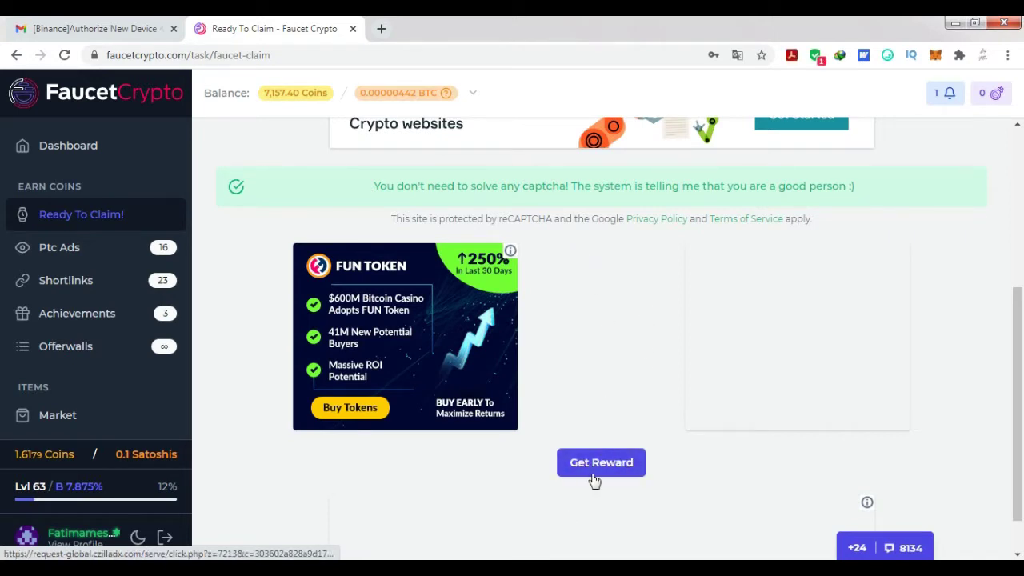
click(597, 477)
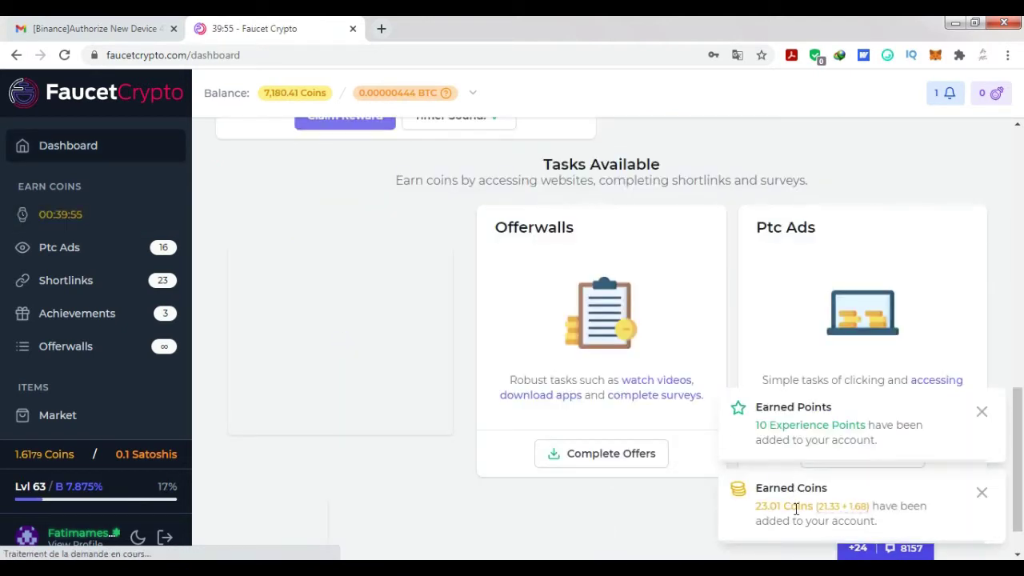
- Watch the "EARN BY PLAYING!" PTC ad, collect its reward, and return to the Faucet Crypto ads list
click(60, 258)
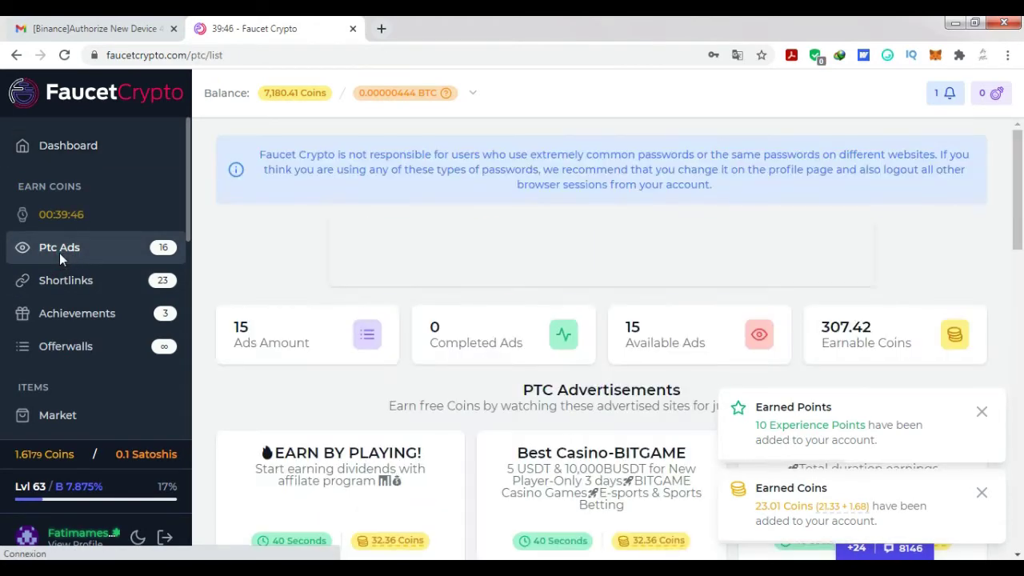
scroll(637, 217, down, 2)
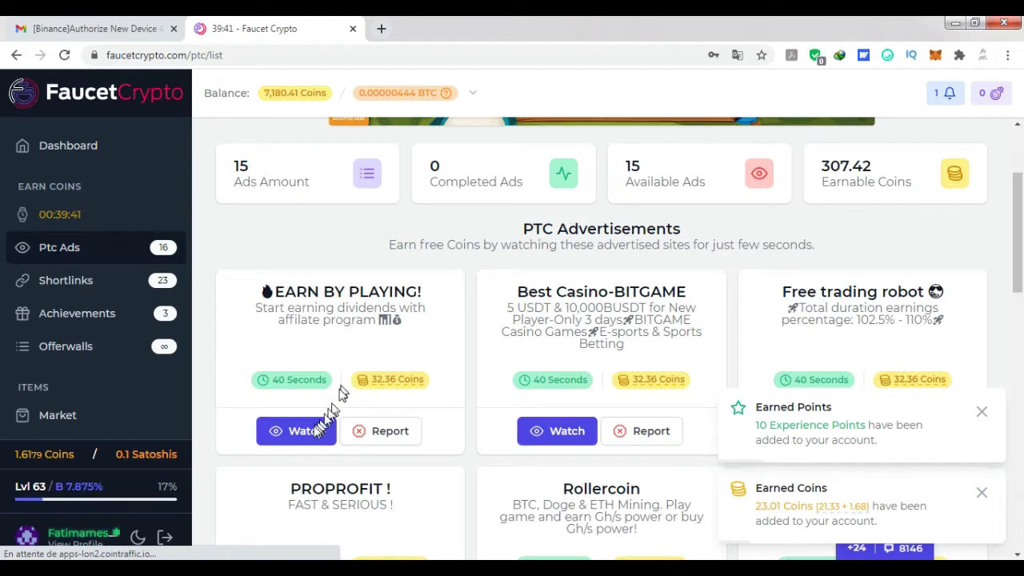
click(312, 432)
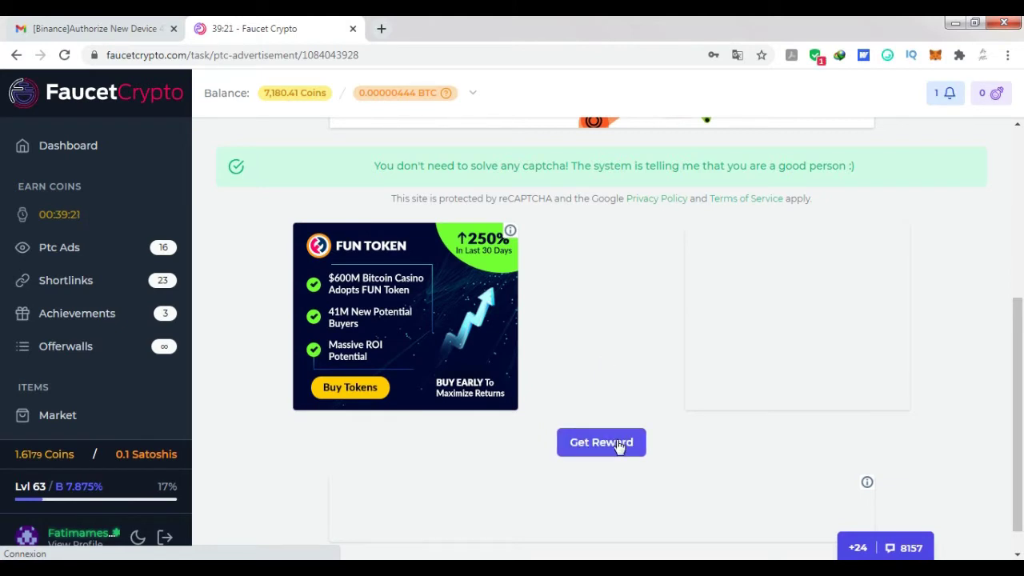
click(617, 444)
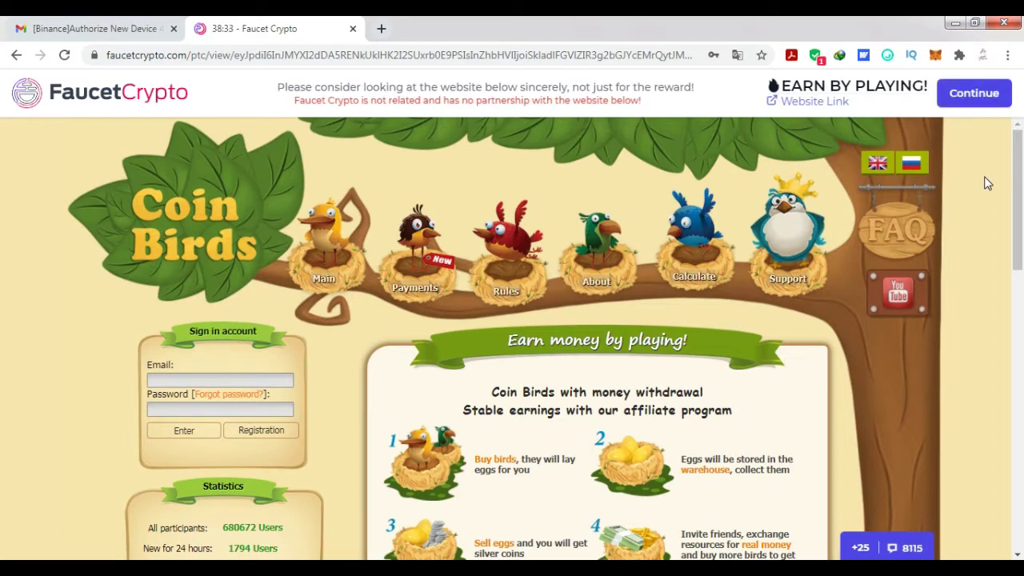
click(974, 93)
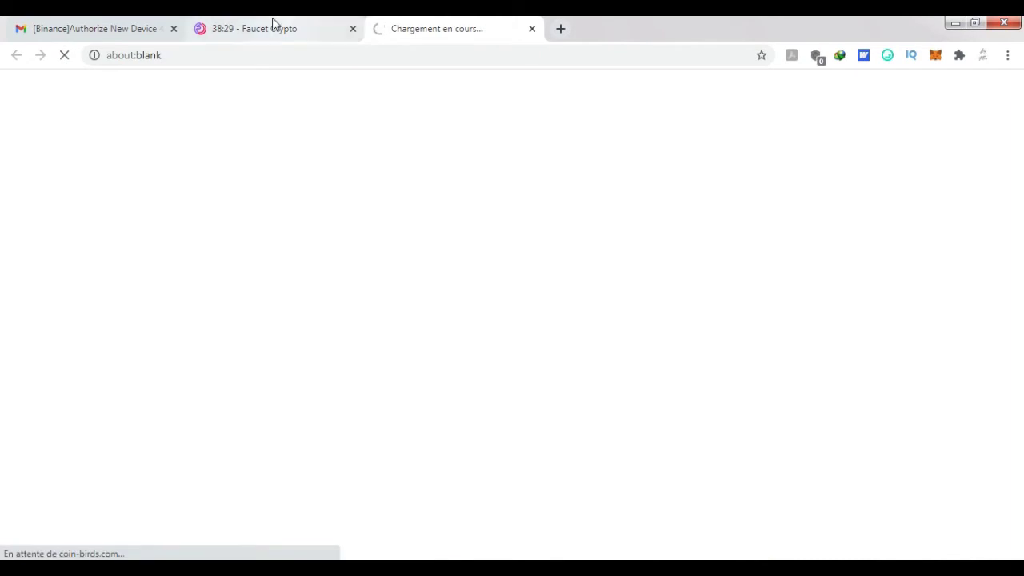
click(272, 22)
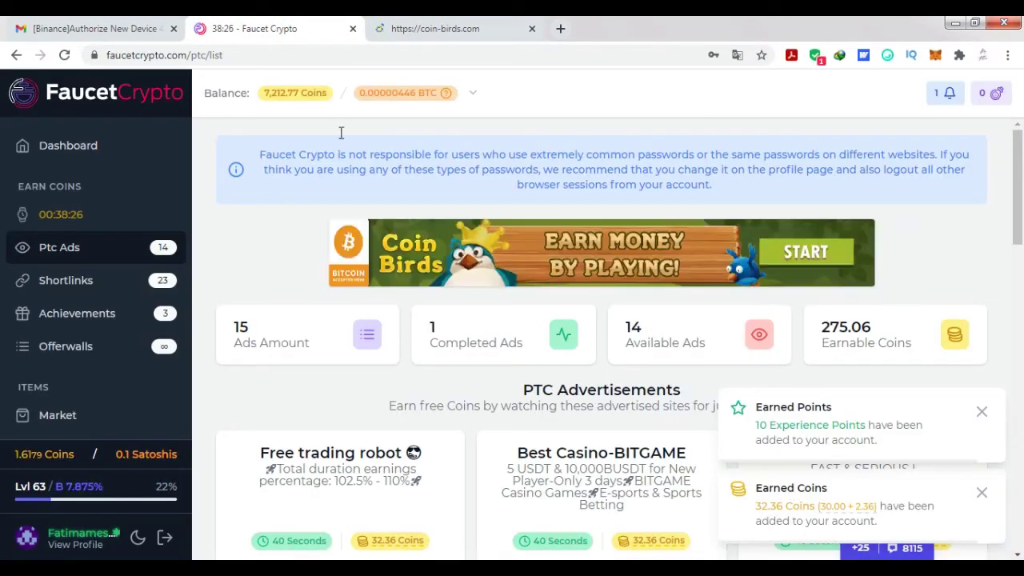
scroll(1022, 227, down, 2)
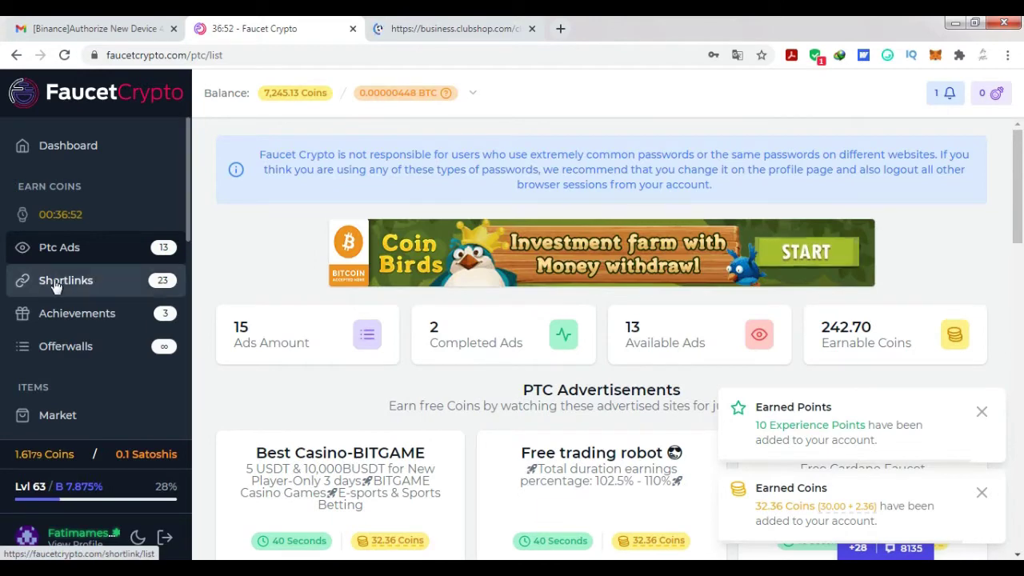
- Start the Fc.lc task from the list of shortlinks and proceed to its shortened link
click(56, 282)
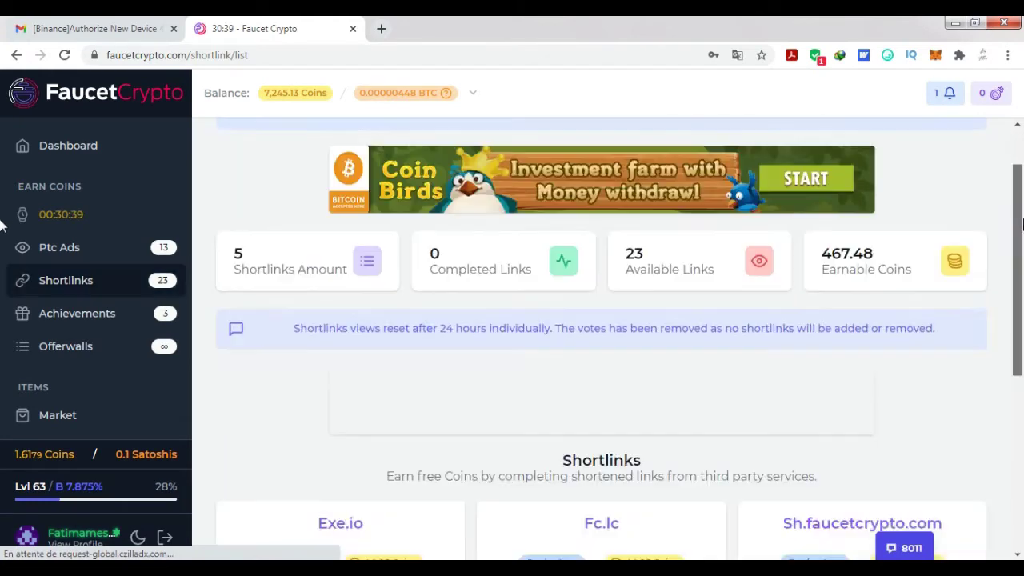
scroll(584, 403, down, 3)
click(581, 397)
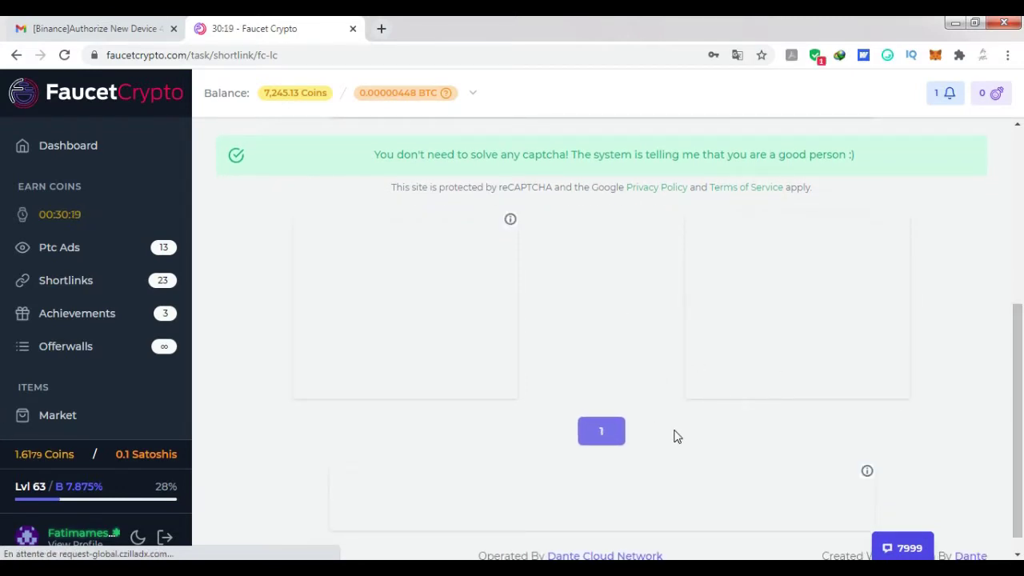
click(593, 436)
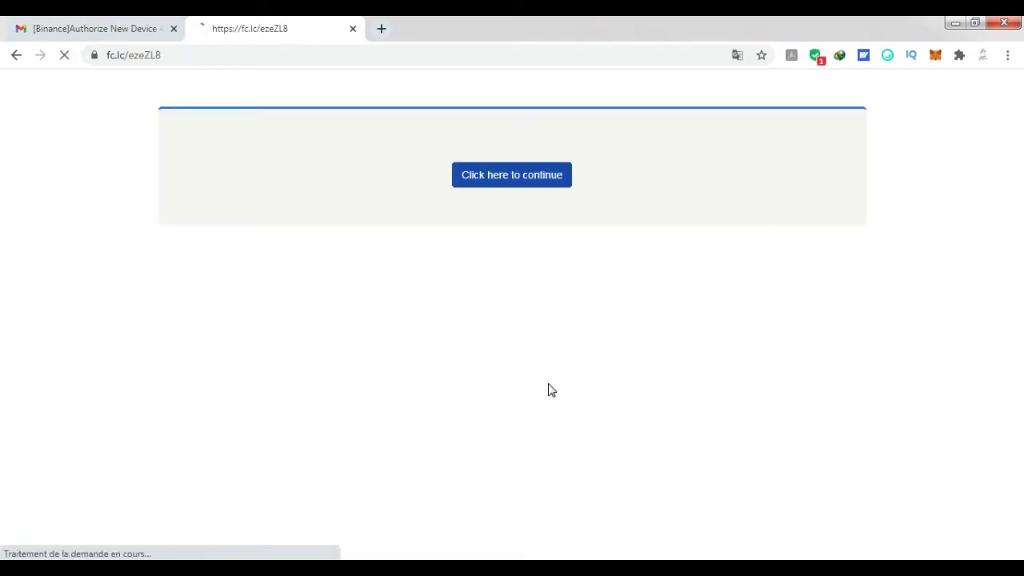
- Continue past the Fc.lc landing page and complete its captcha page to reach the countdown
click(480, 247)
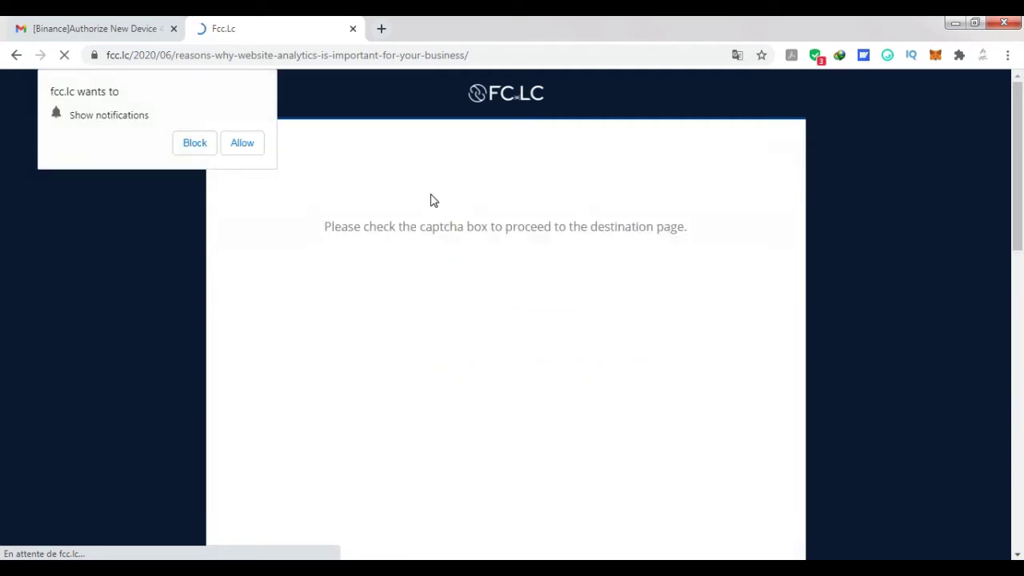
scroll(453, 259, down, 3)
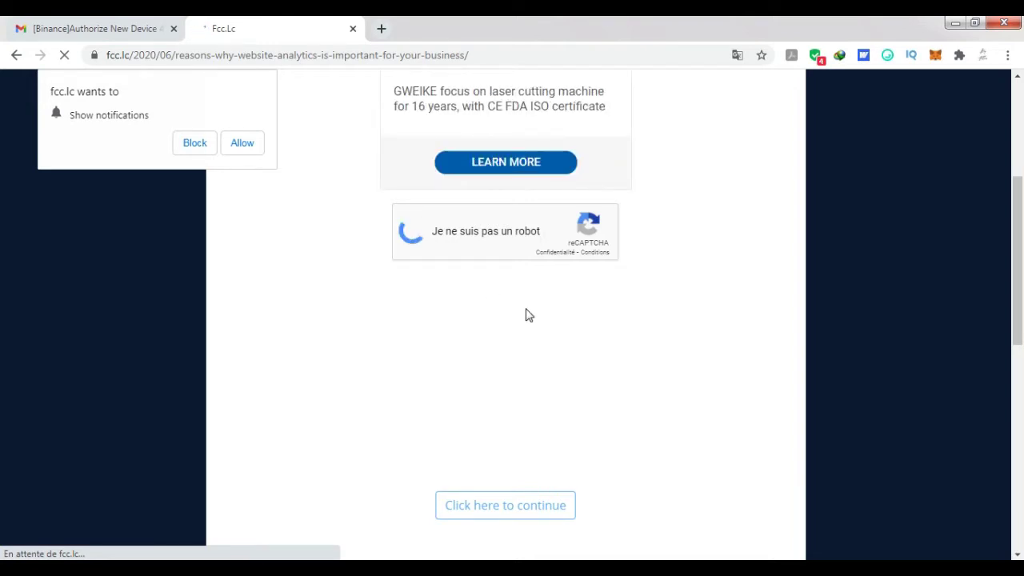
click(510, 508)
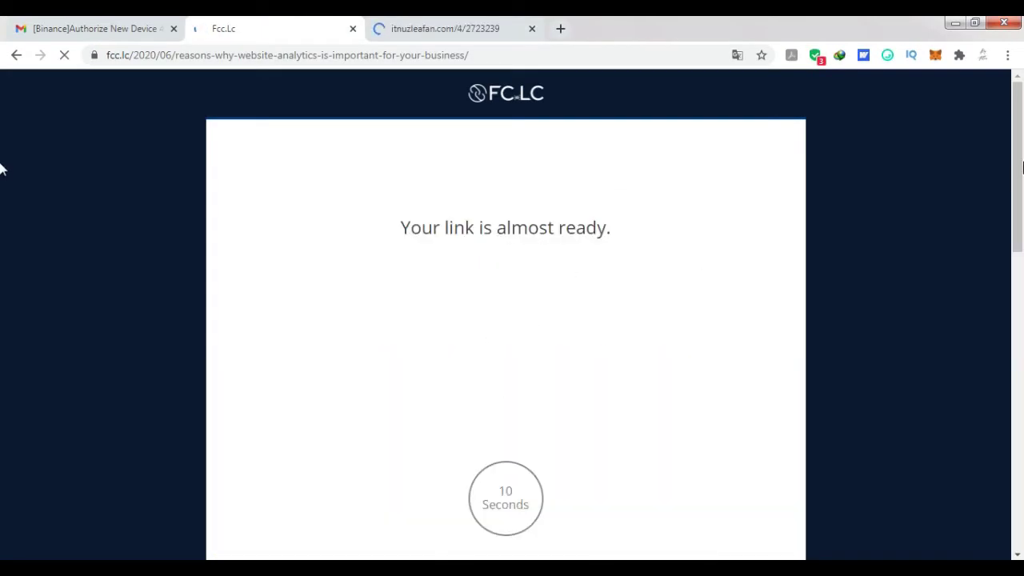
- Wait out the Fc.lc countdown and get the destination link, returning from any ad pages, to complete the shortlink
scroll(2, 241, down, 4)
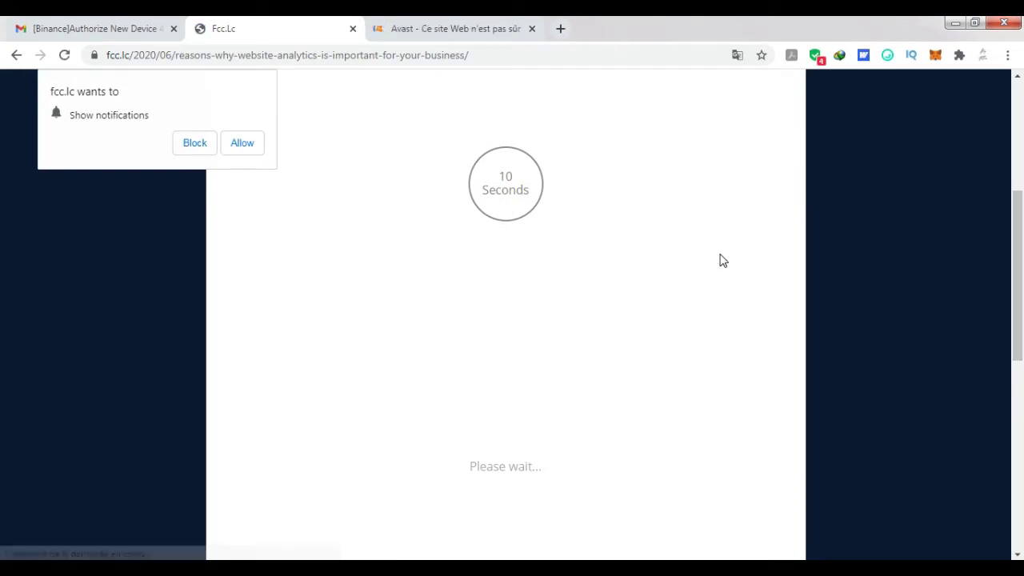
scroll(2, 266, down, 1)
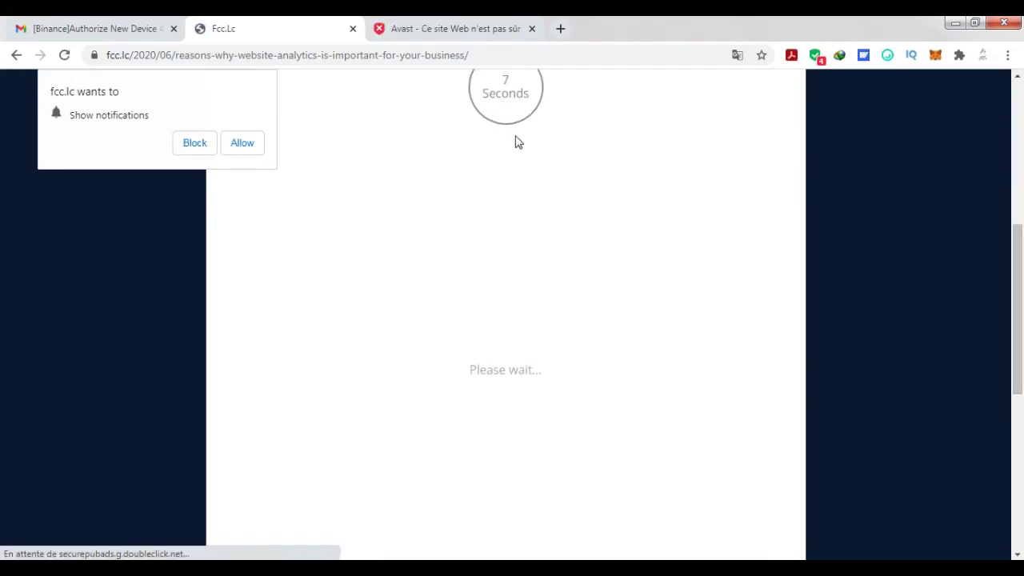
scroll(1, 278, up, 1)
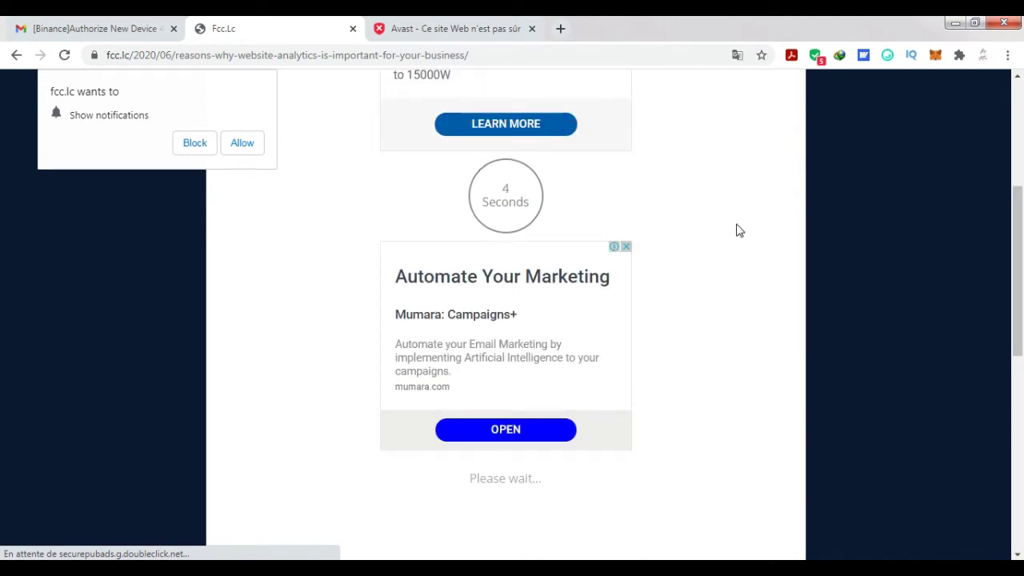
scroll(1, 254, down, 1)
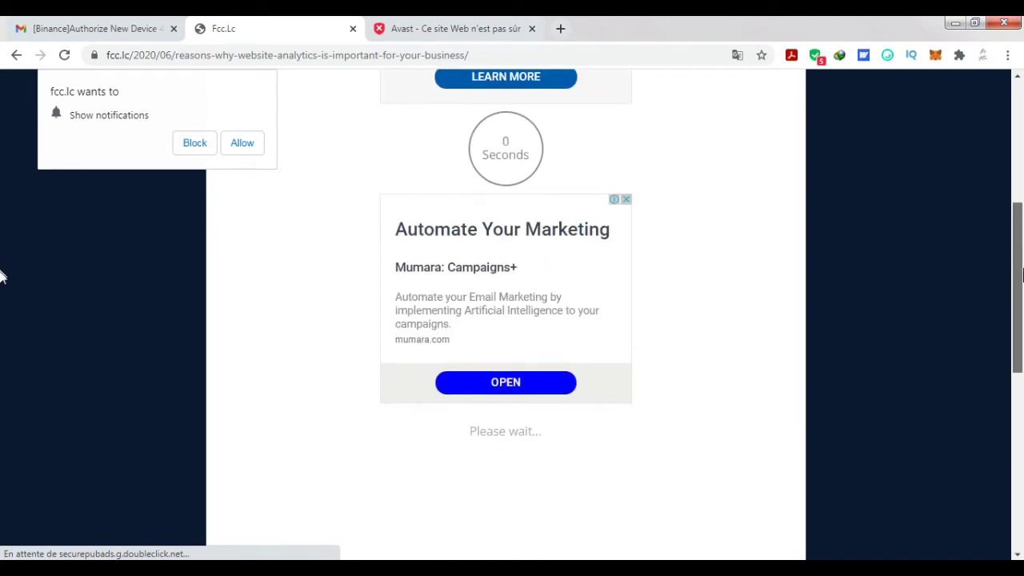
click(506, 409)
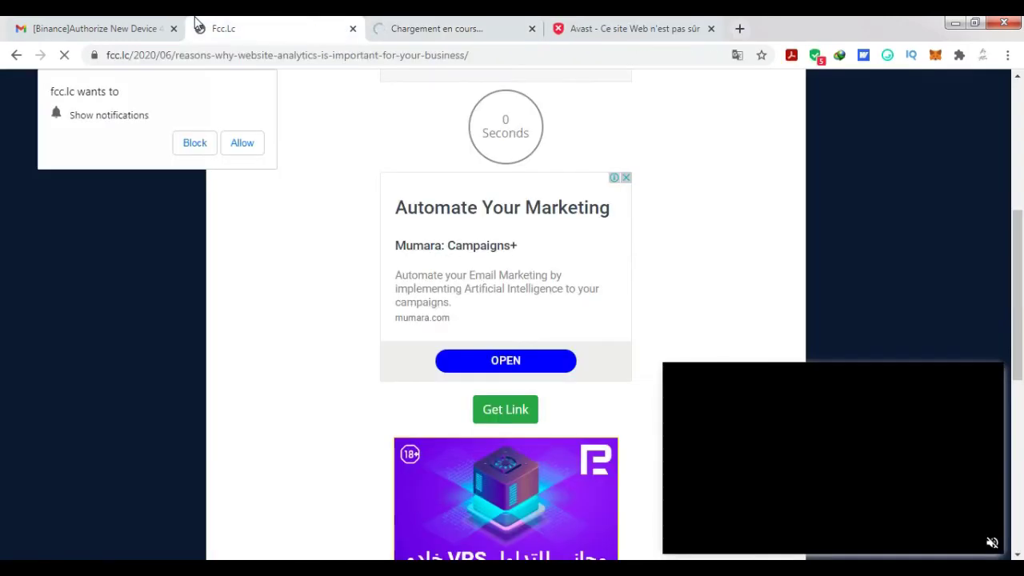
click(521, 414)
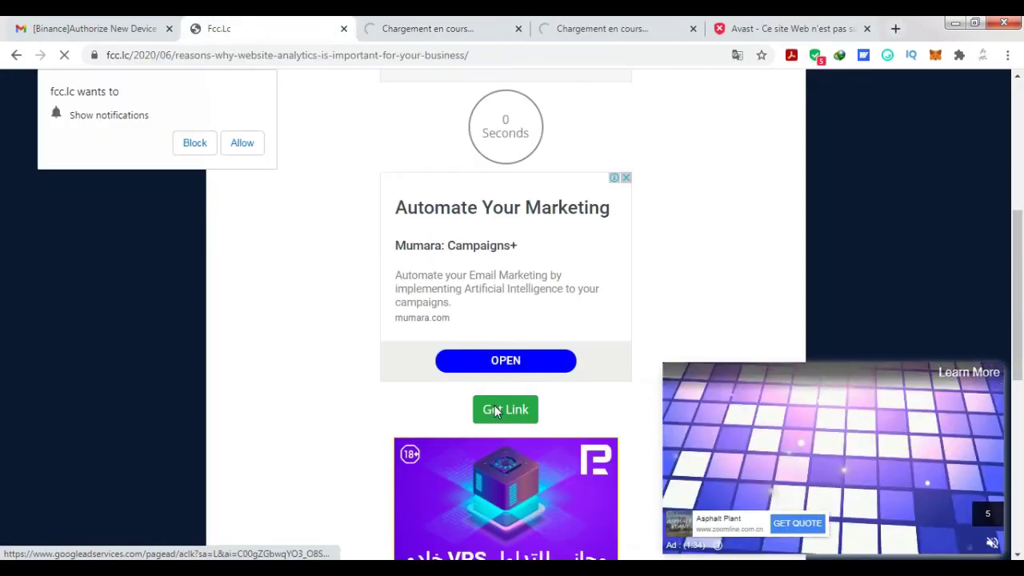
click(501, 409)
click(208, 23)
click(516, 420)
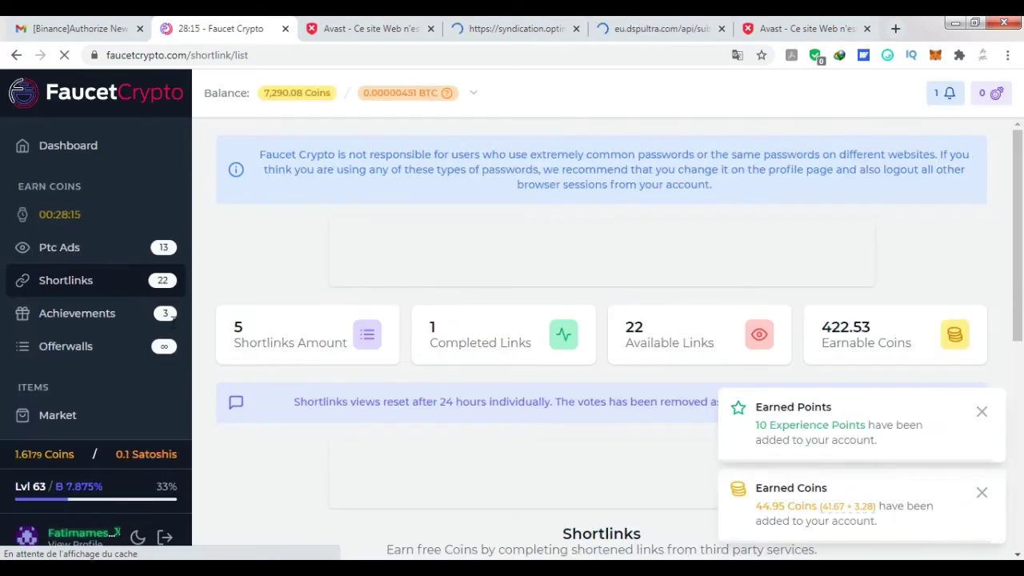
- Claim the 25-coin achievement among the PTC achievements
click(92, 319)
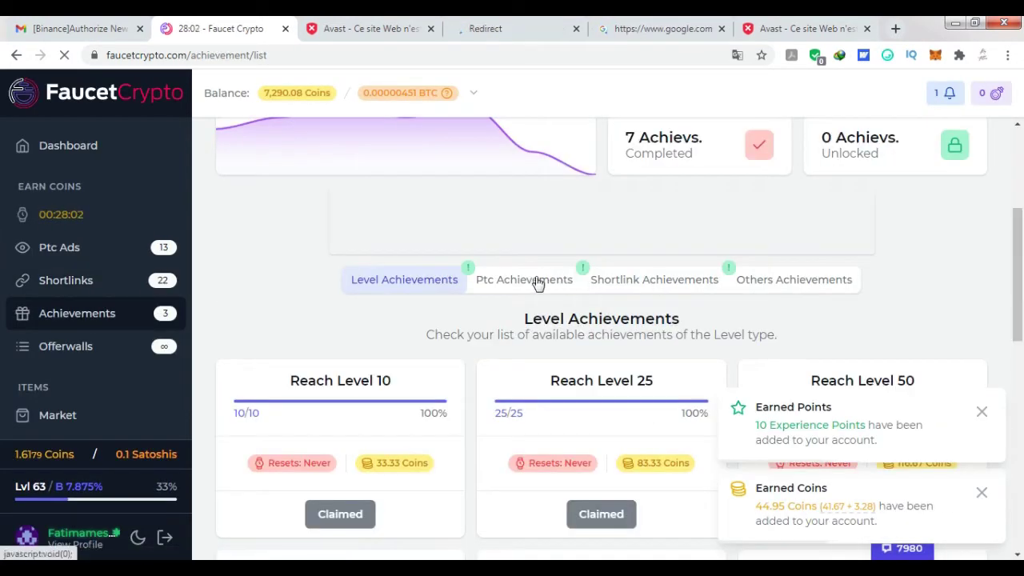
click(528, 281)
scroll(920, 304, down, 3)
click(865, 256)
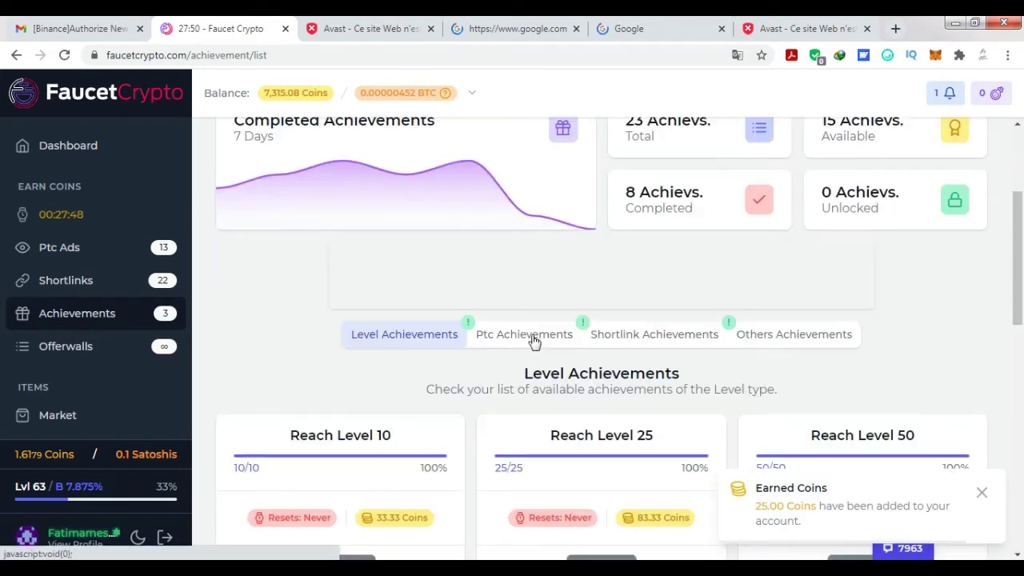
- Claim the "Complete 40 PTC ADs" achievement
click(524, 334)
scroll(366, 400, down, 5)
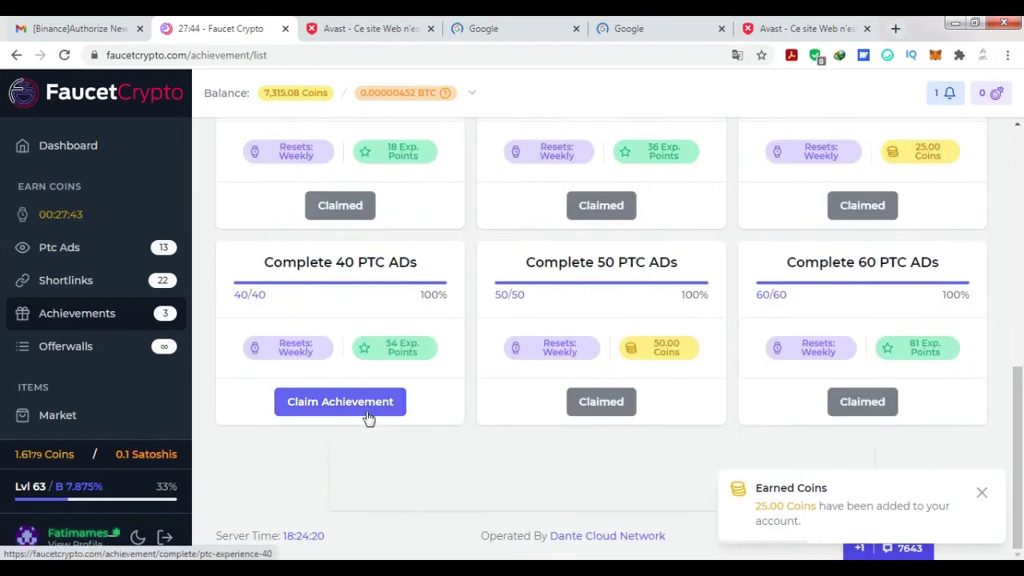
click(364, 404)
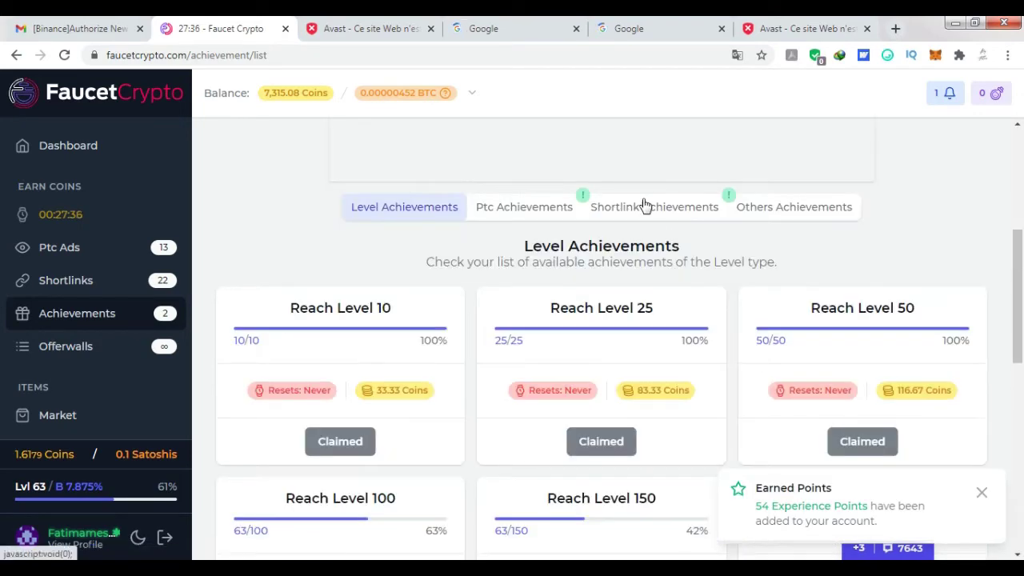
- Claim the available shortlink achievement and the daily visit achievement in the Others category, collecting the visit reward
click(645, 205)
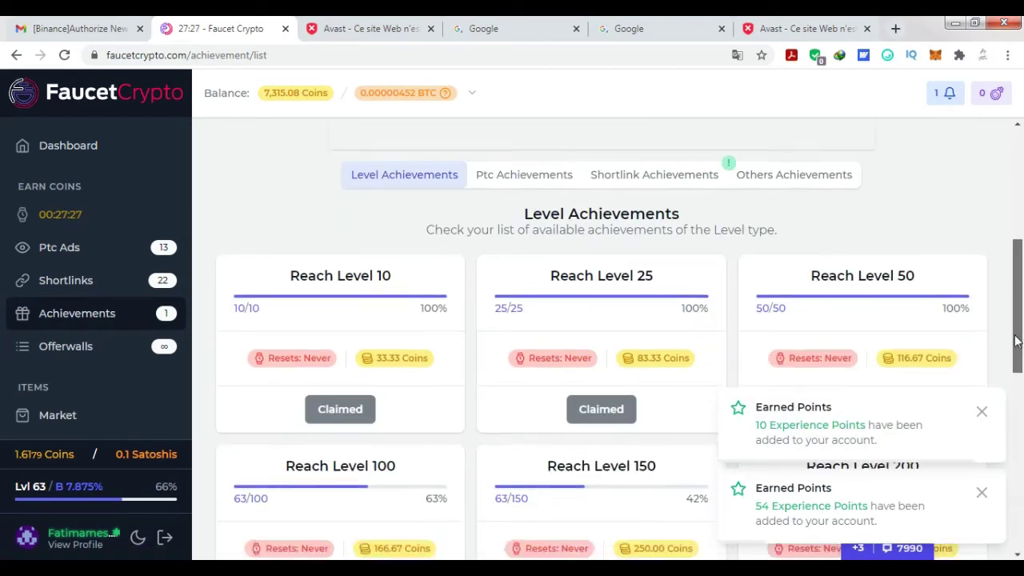
click(791, 167)
click(359, 409)
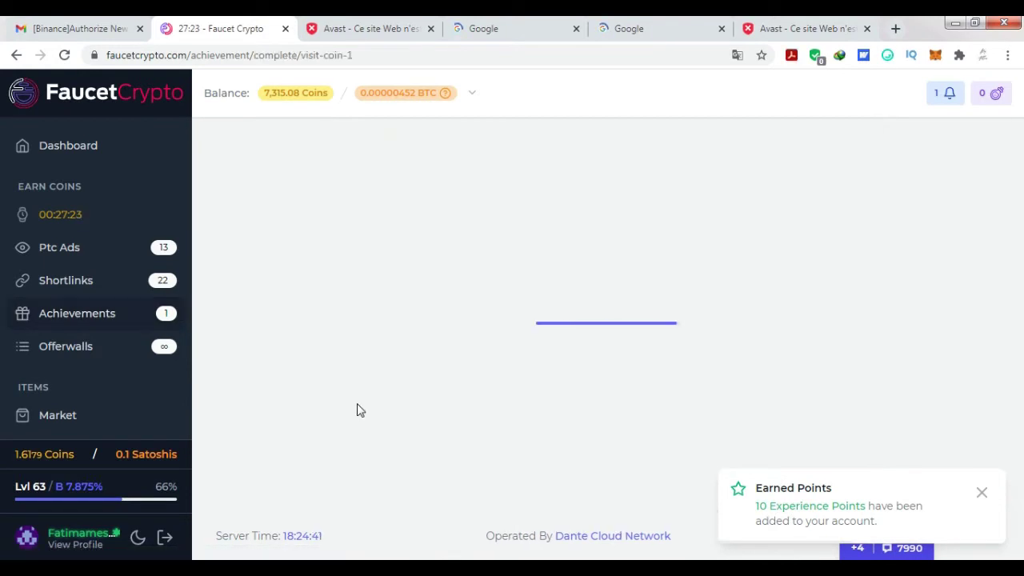
scroll(592, 345, down, 4)
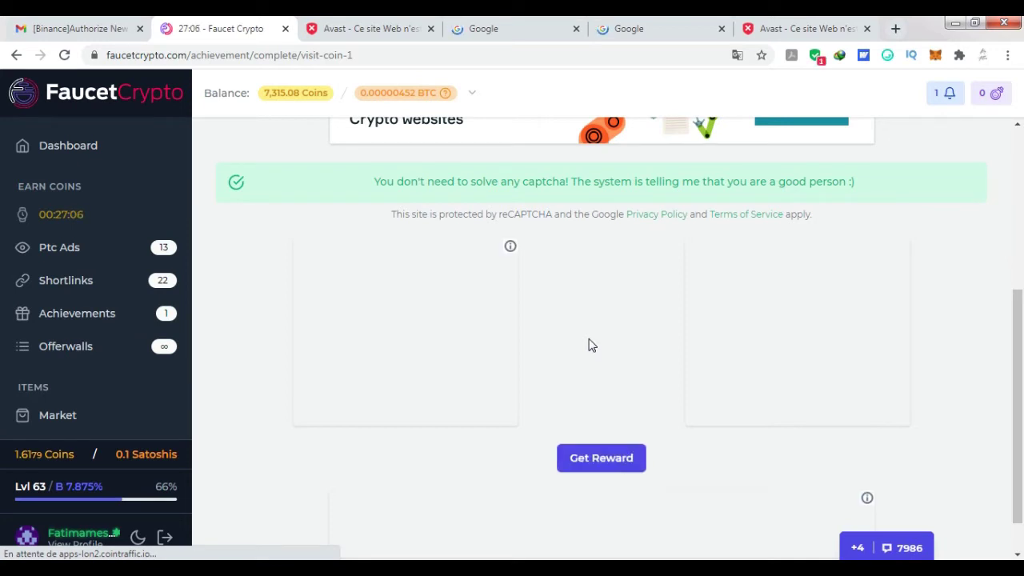
click(596, 462)
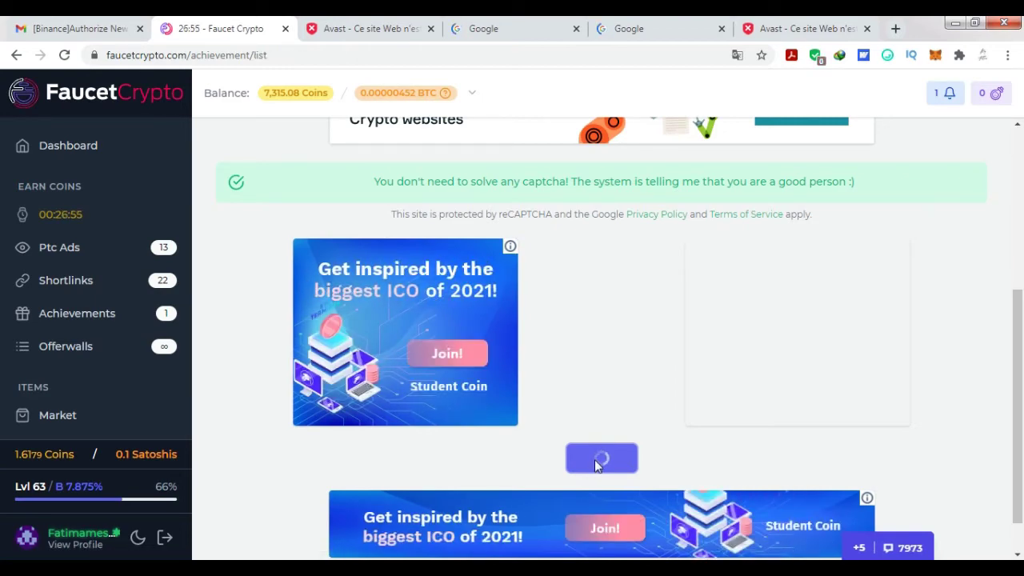
scroll(782, 538, down, 1)
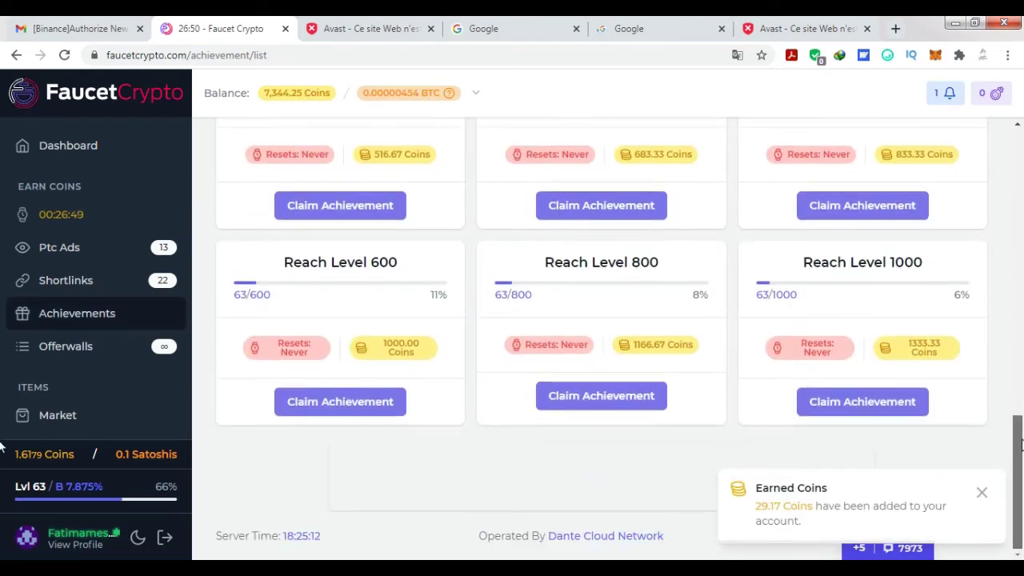
- Go to the Faucet Crypto withdrawal page and open the withdrawal form for Zcash
scroll(4, 245, up, 8)
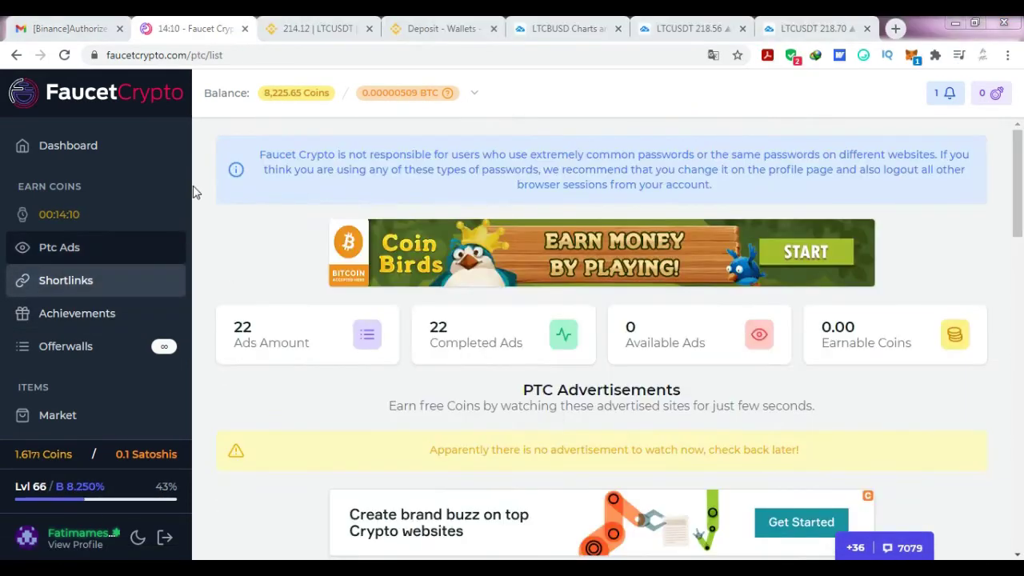
scroll(188, 416, down, 5)
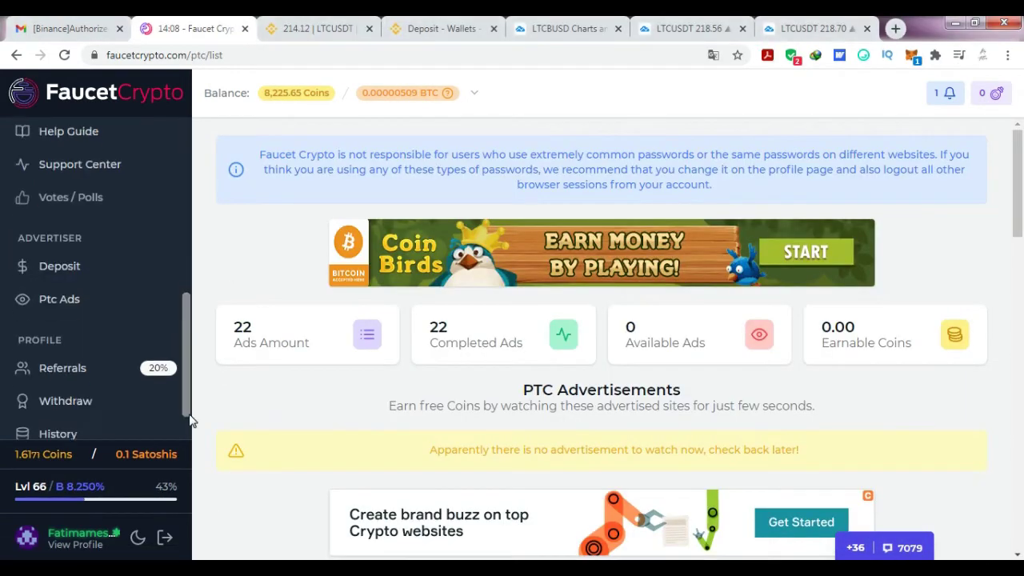
click(71, 359)
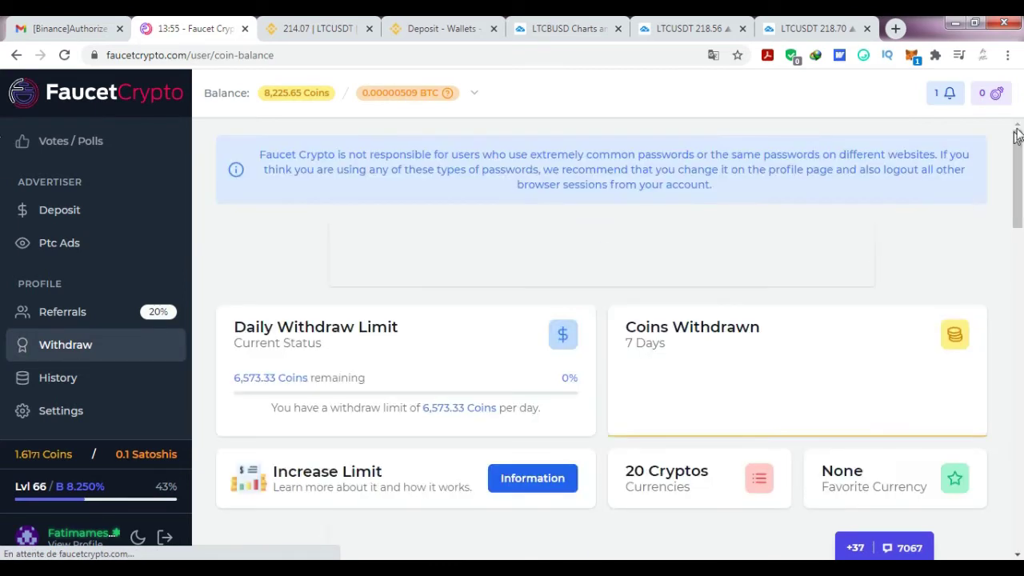
drag(1020, 192, 1022, 486)
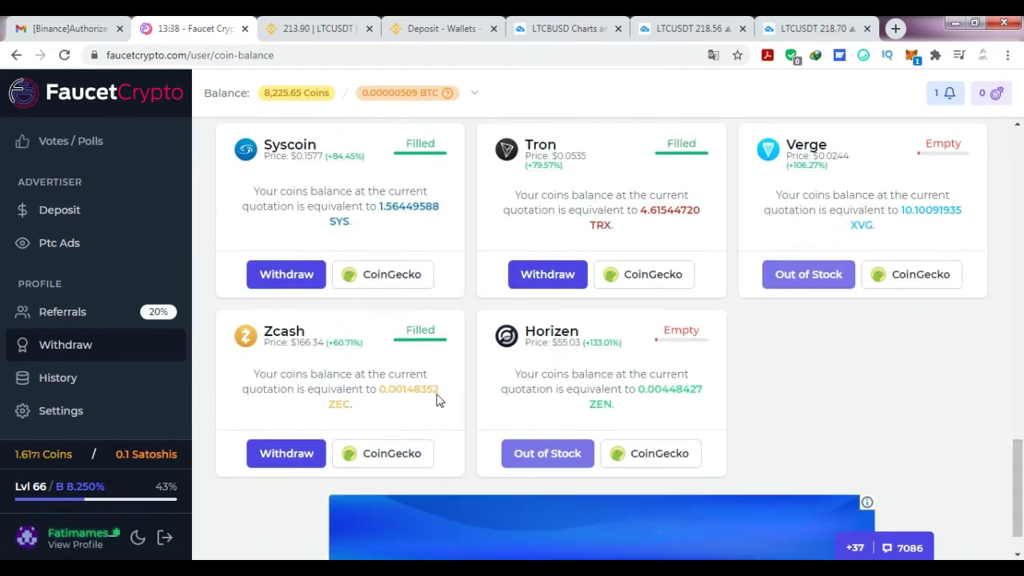
click(287, 454)
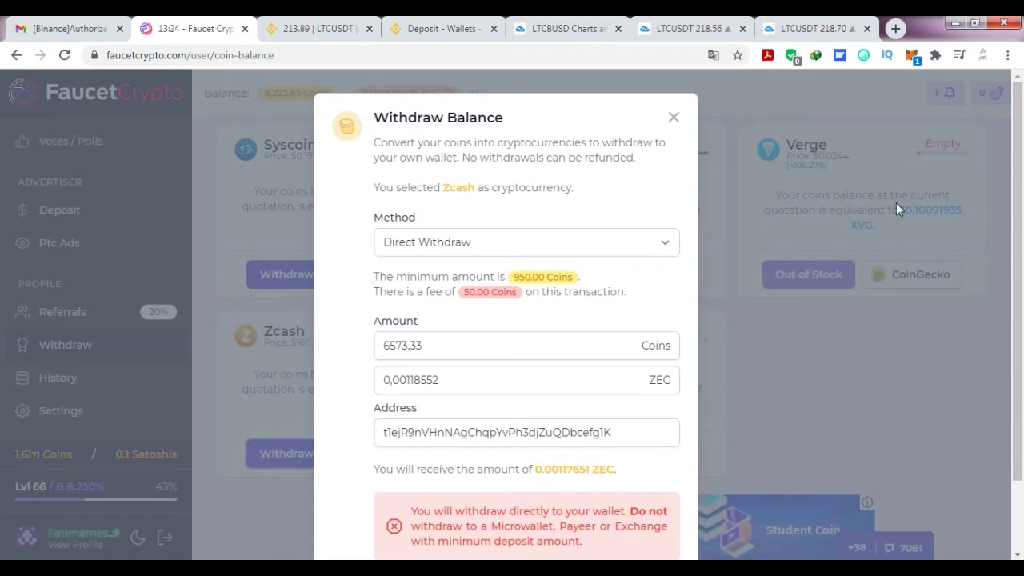
- Submit the Zcash withdrawal of 6573.33 coins by Direct Withdraw to the filled-in wallet address, then close the form
drag(1011, 196, 1023, 294)
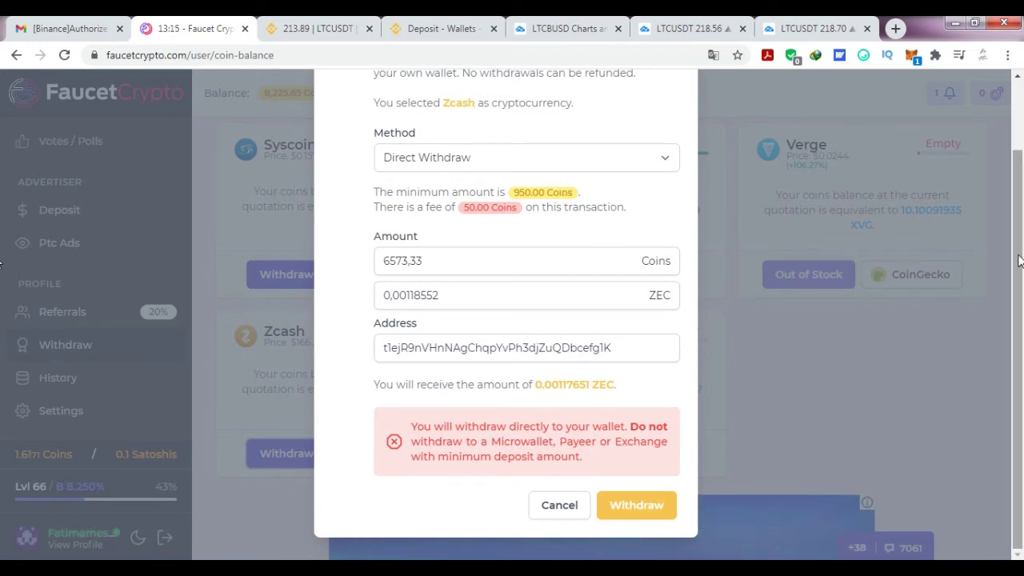
mouse_move(1021, 256)
mouse_down()
mouse_move(1023, 218)
mouse_move(1022, 240)
mouse_up()
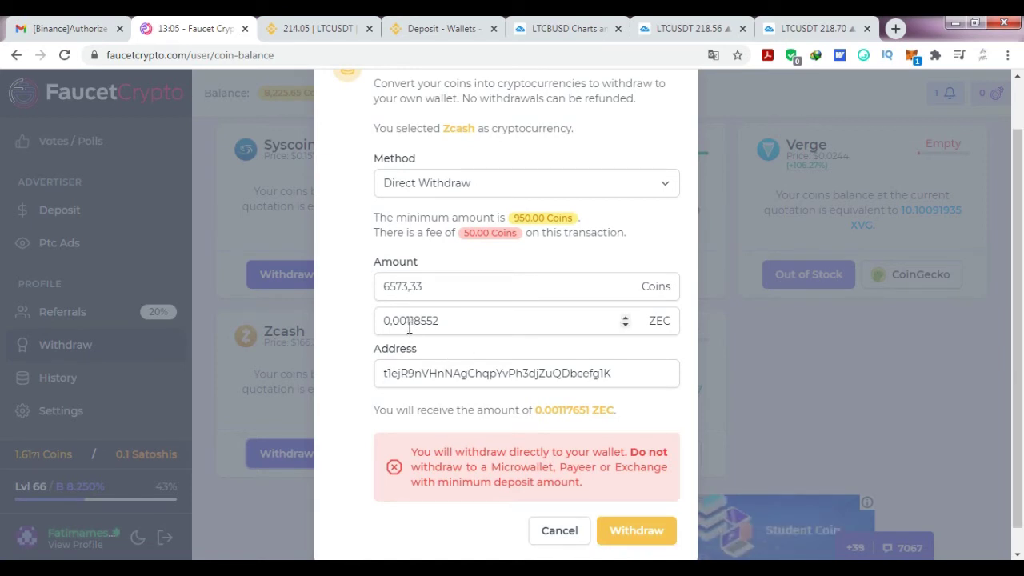
click(652, 534)
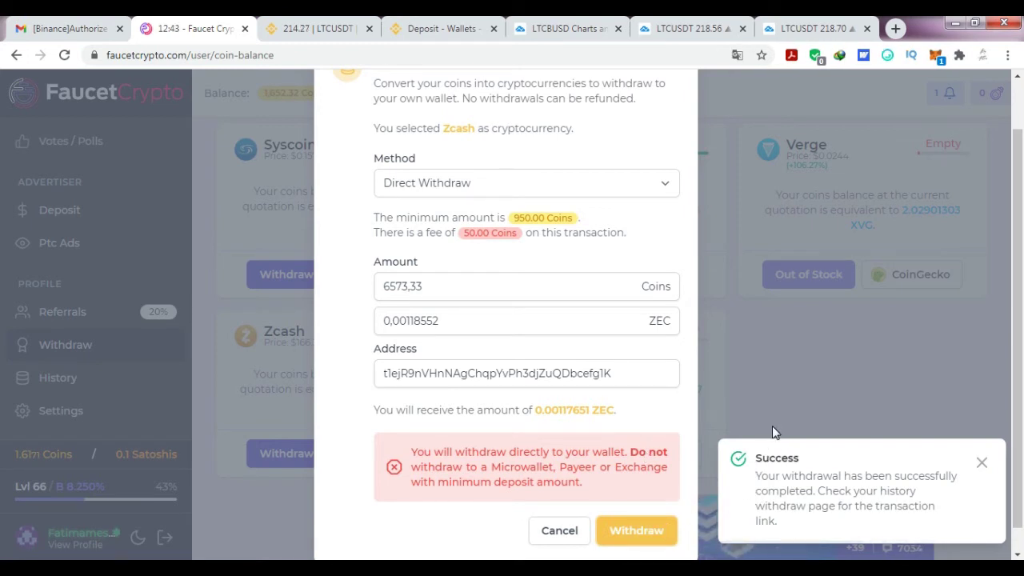
click(830, 359)
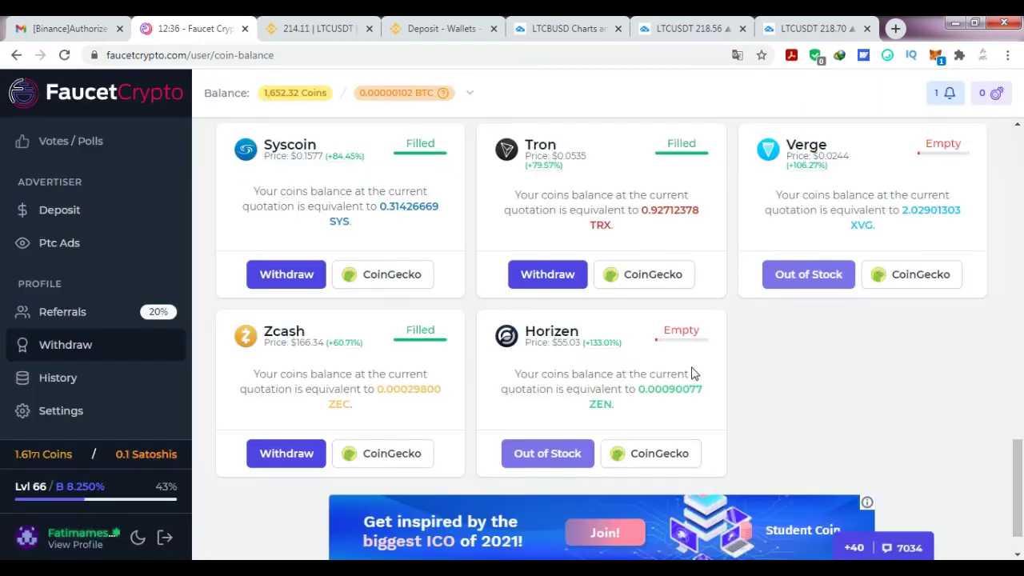
- Review the account's withdrawal history, then check the daily withdraw limit on the withdrawal page
click(69, 384)
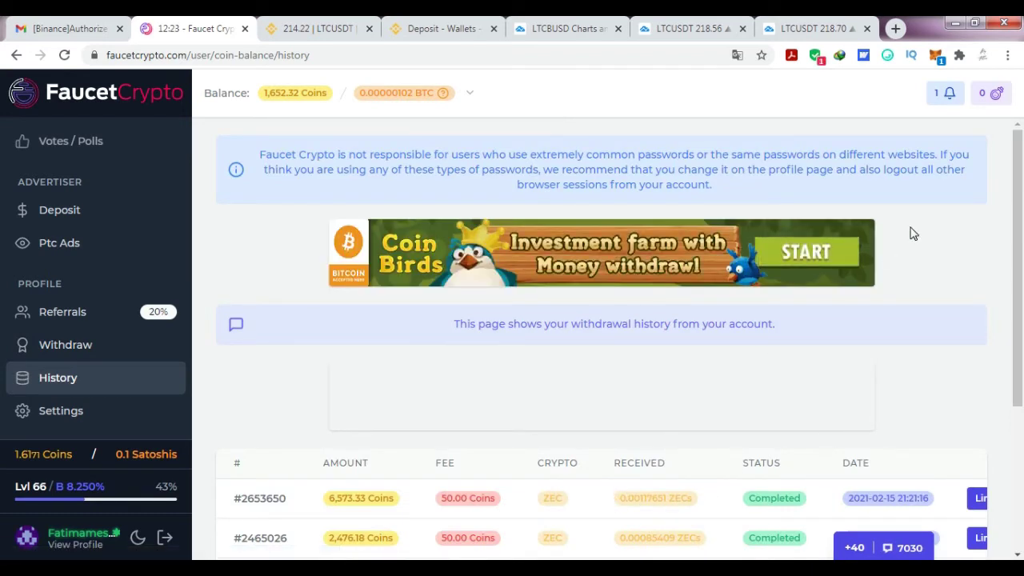
click(87, 345)
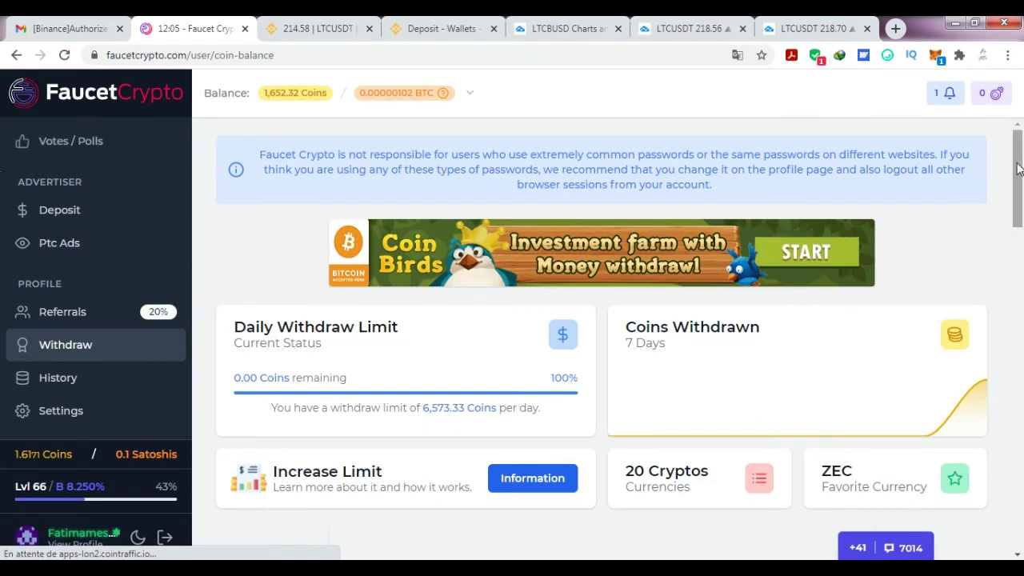
scroll(1020, 200, down, 2)
scroll(1020, 200, down, 4)
scroll(1020, 200, up, 5)
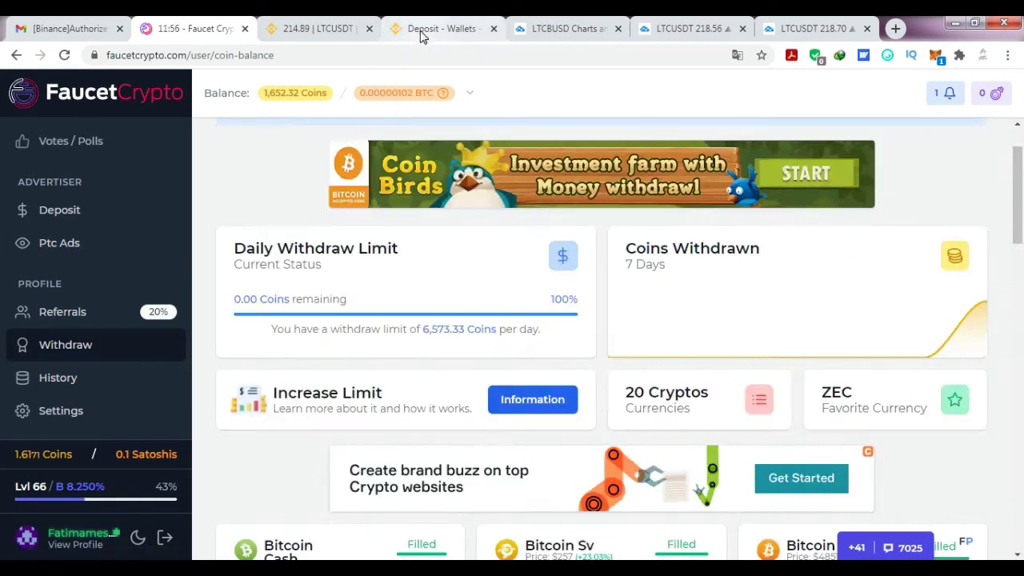
- Switch to the Binance ZEC deposit page and examine the balance and recent deposit history for the Zcash payment
click(436, 29)
click(199, 26)
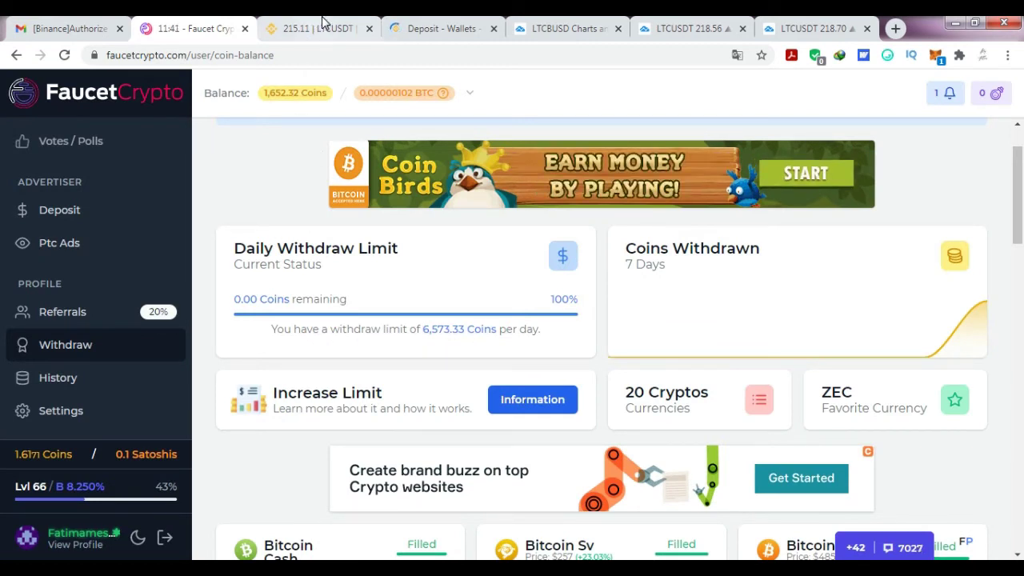
mouse_move(324, 22)
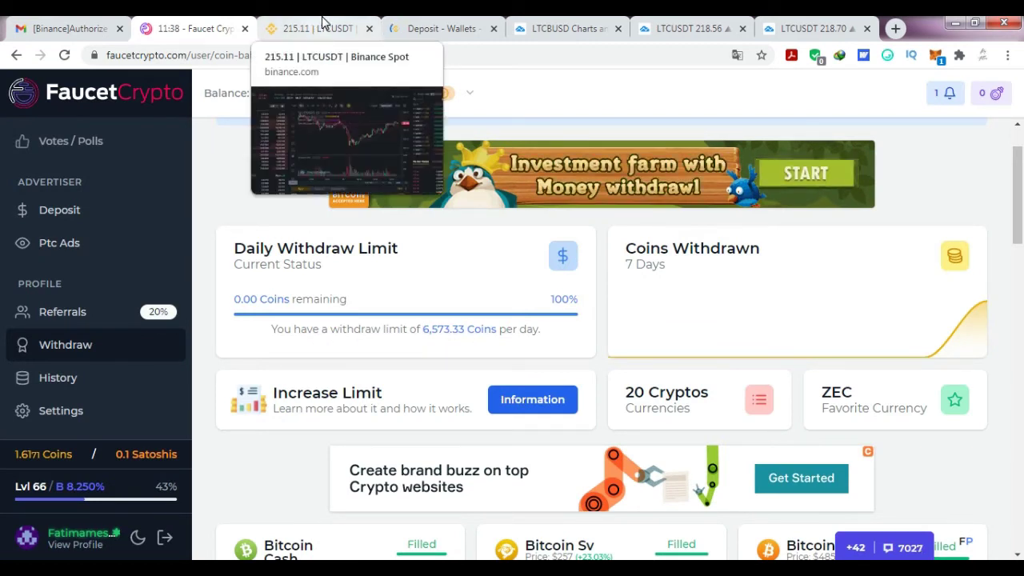
click(323, 22)
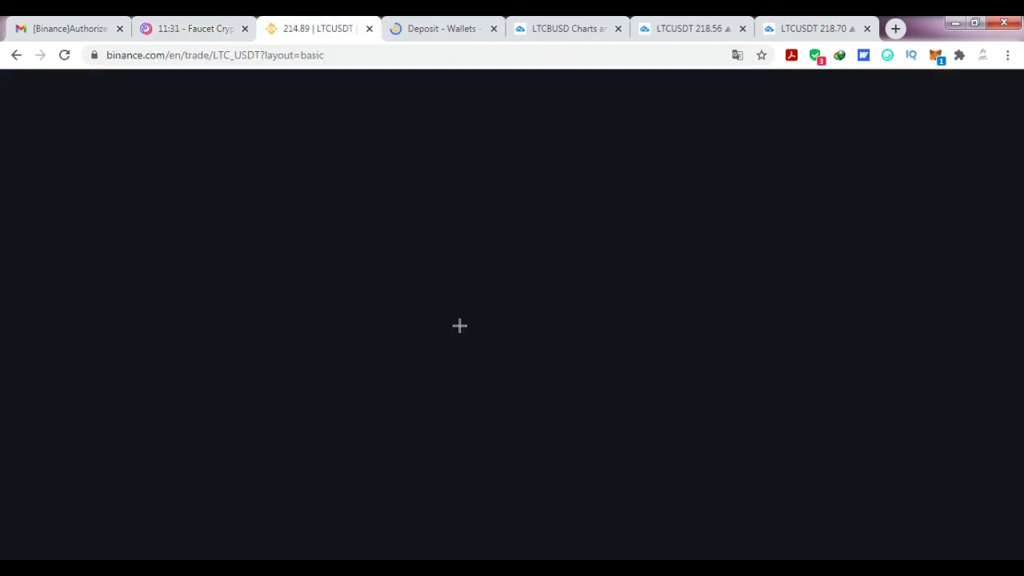
click(431, 22)
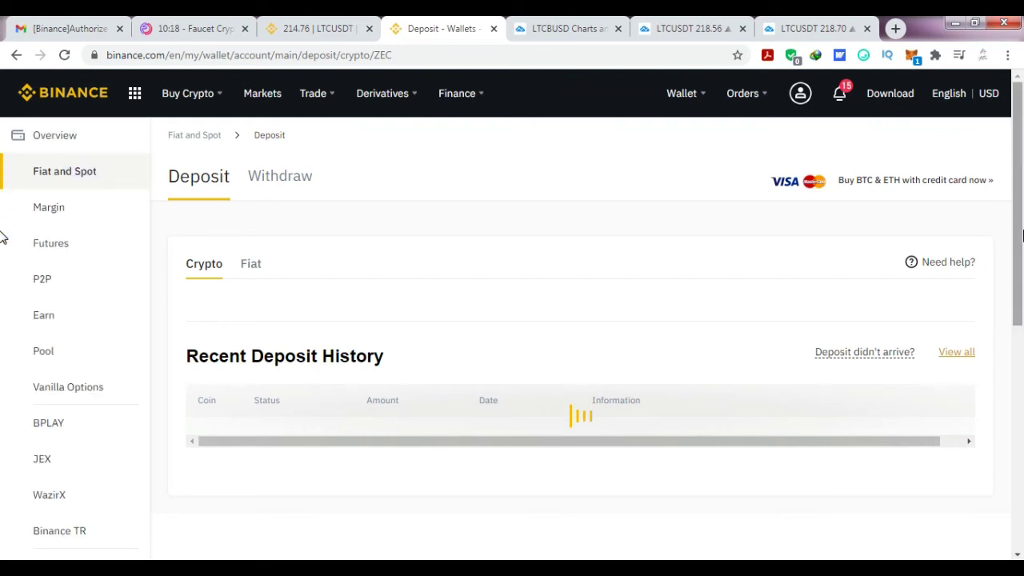
scroll(2, 233, down, 3)
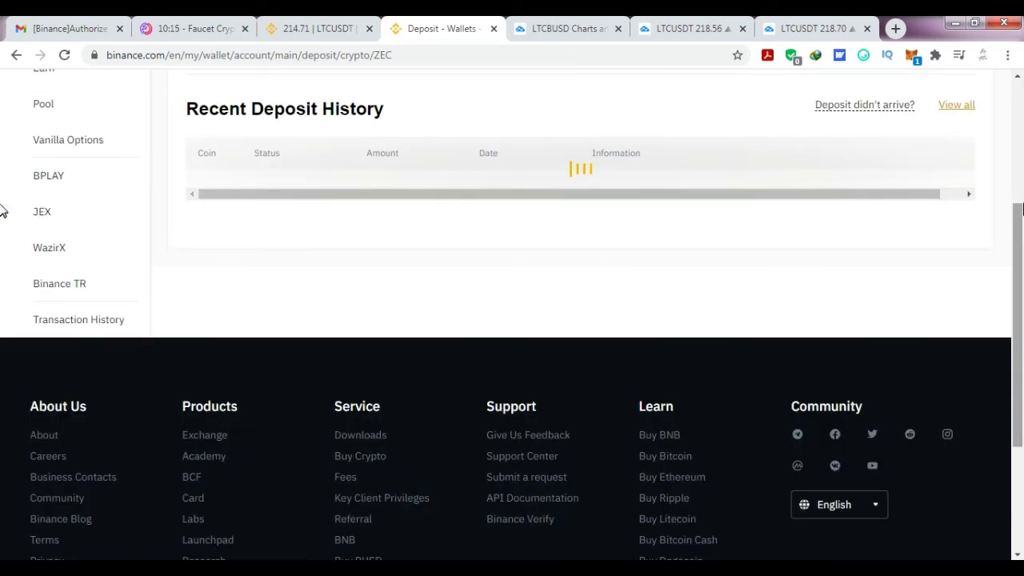
scroll(3, 210, up, 1)
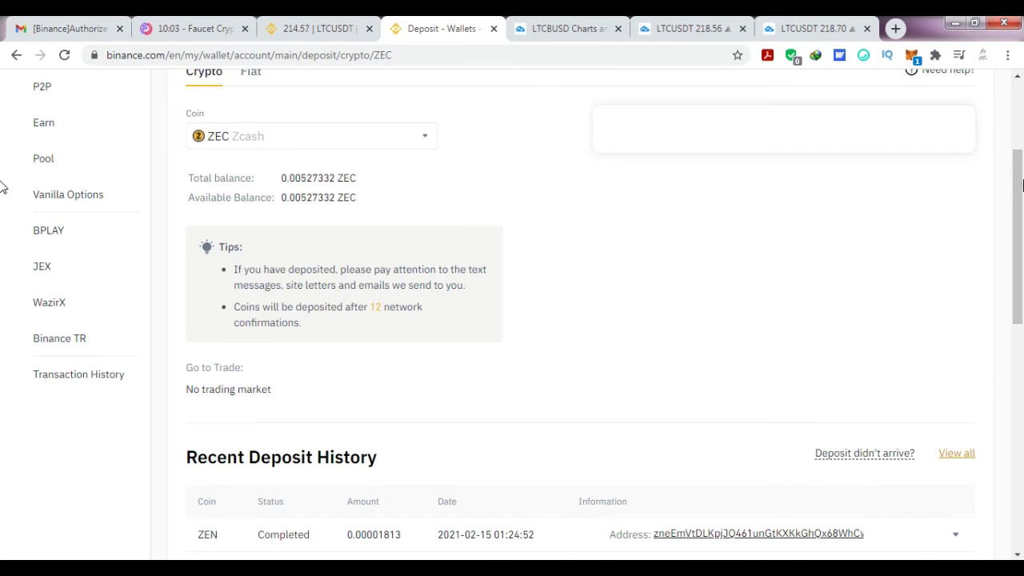
scroll(3, 237, down, 2)
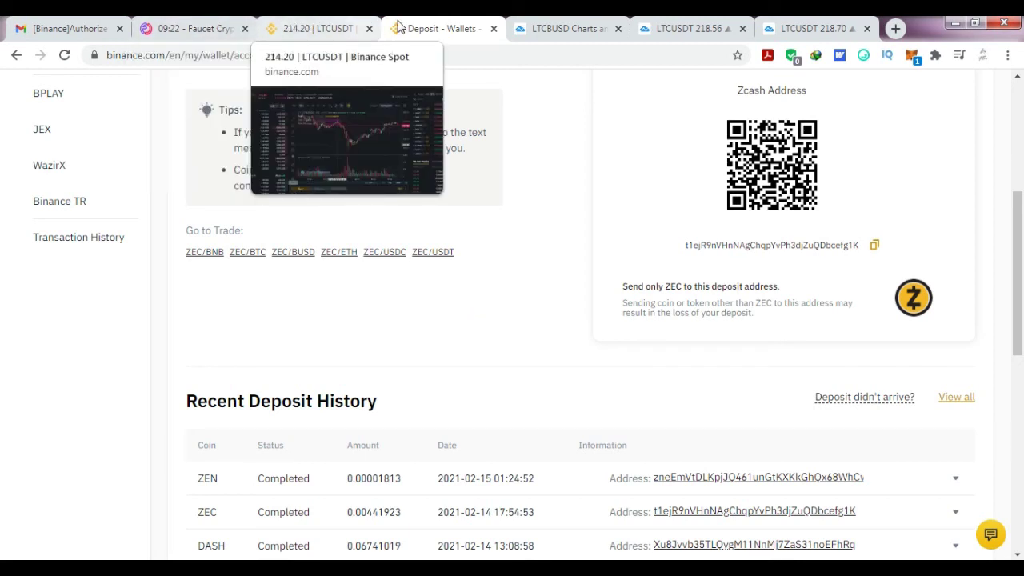
- Reload the Binance ZEC deposit page, check the Faucet Crypto withdrawal history, and return to the deposit page
click(66, 56)
click(192, 28)
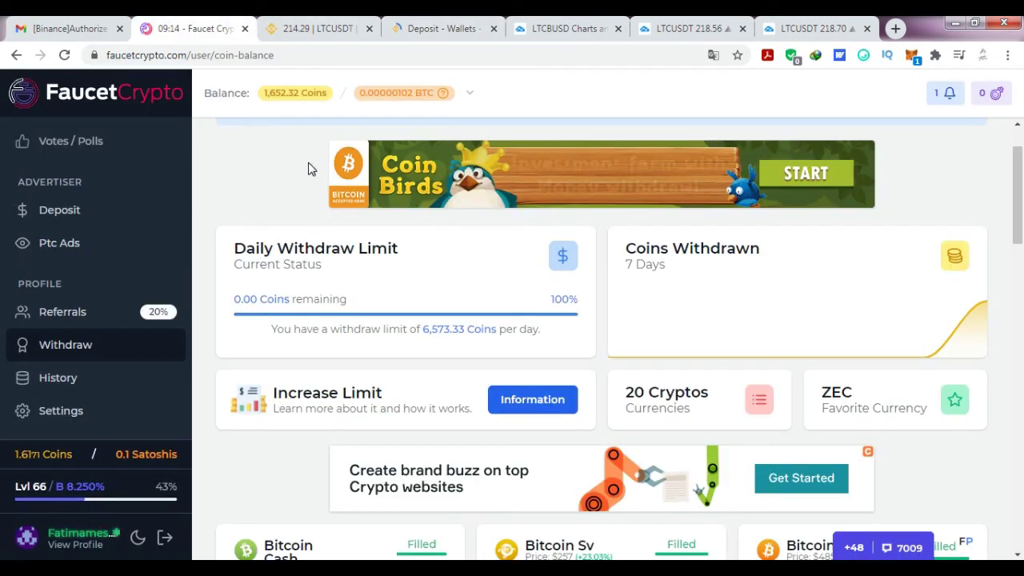
click(53, 382)
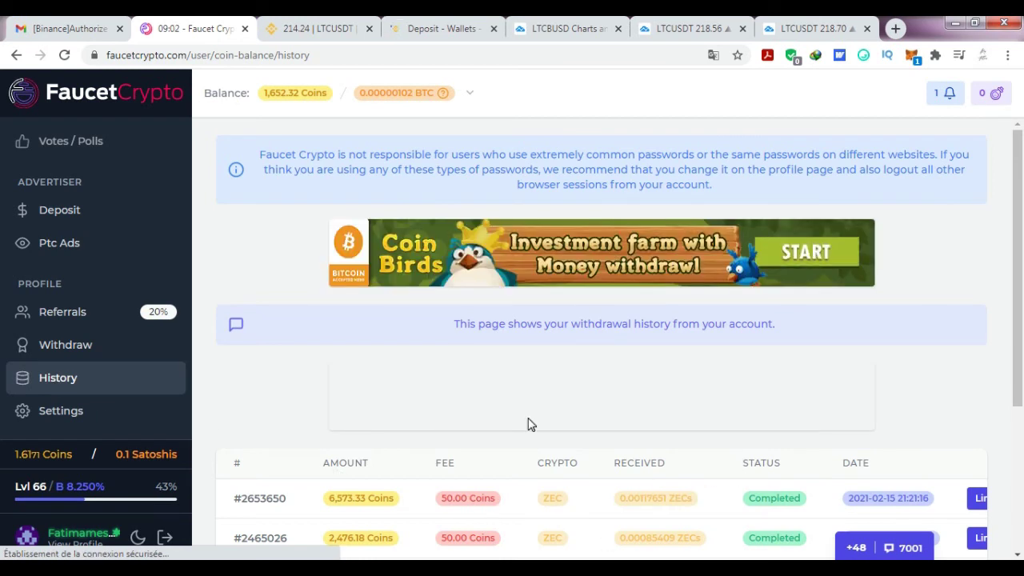
click(440, 28)
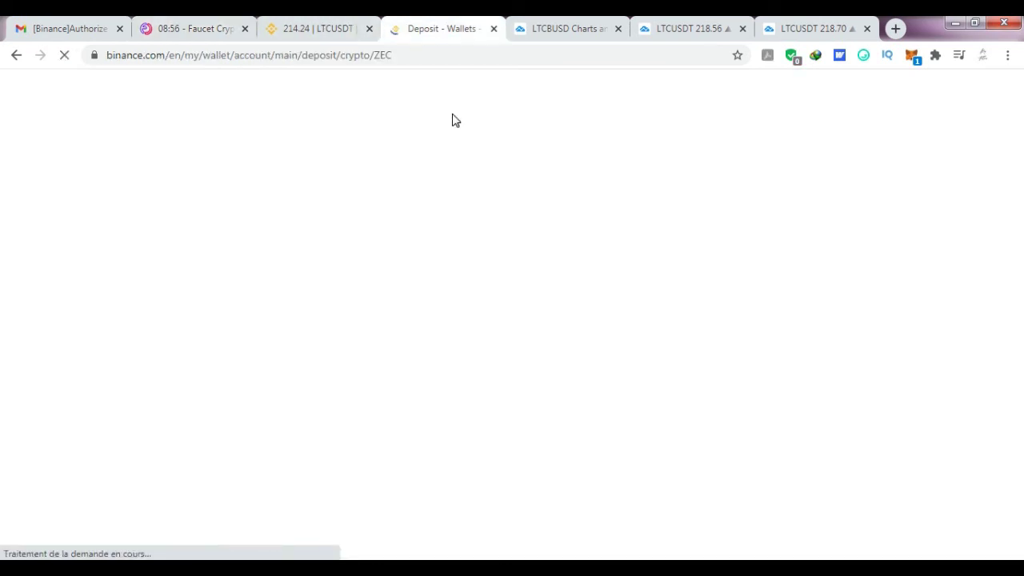